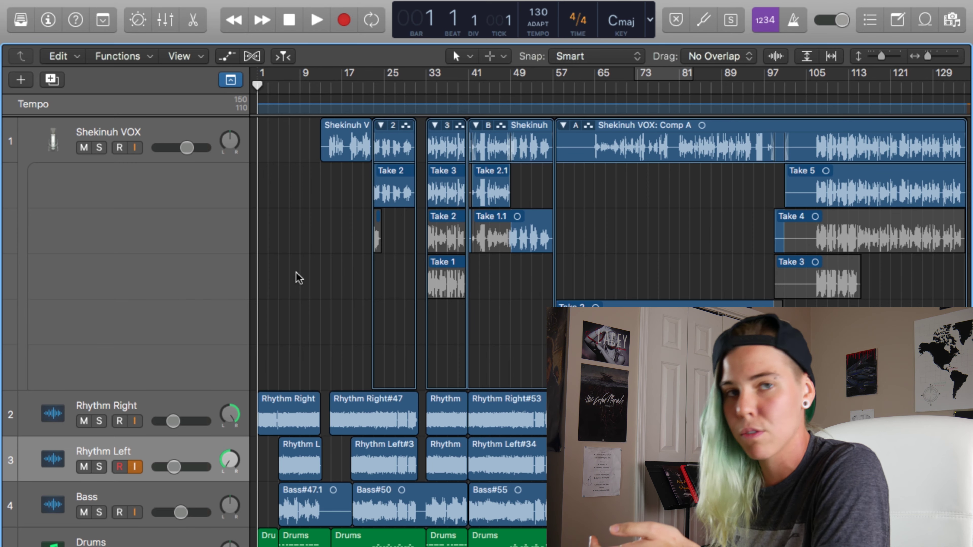
scroll(297, 271, down, 2)
scroll(297, 272, up, 2)
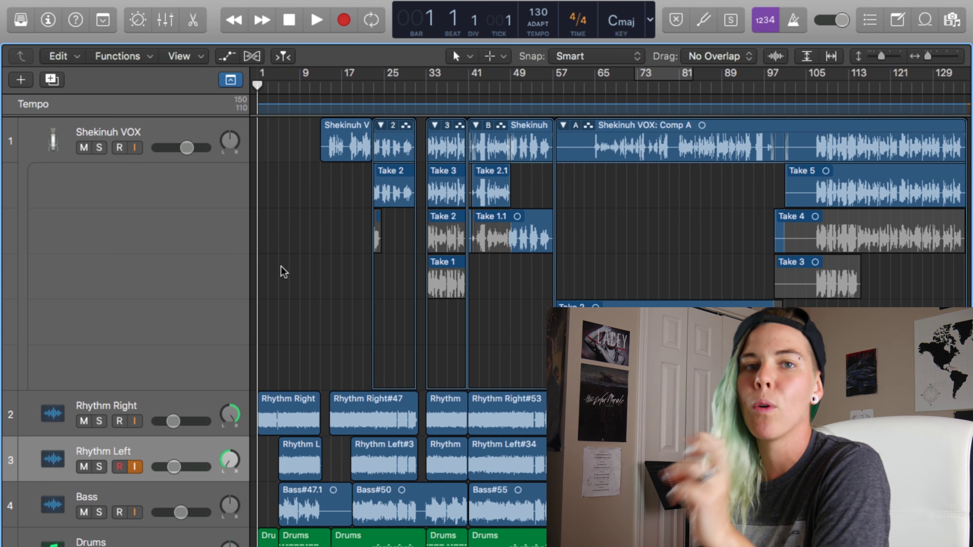
scroll(279, 260, down, 6)
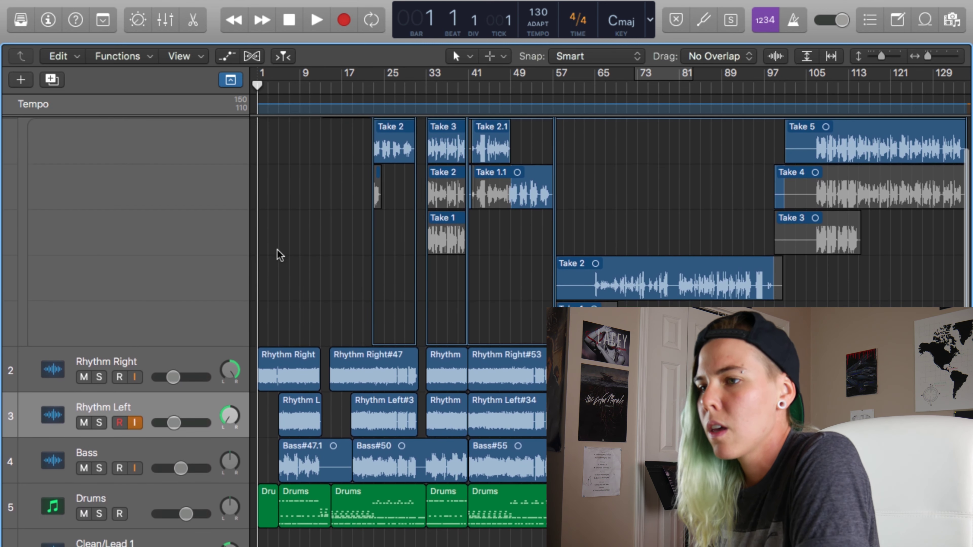
scroll(277, 250, down, 5)
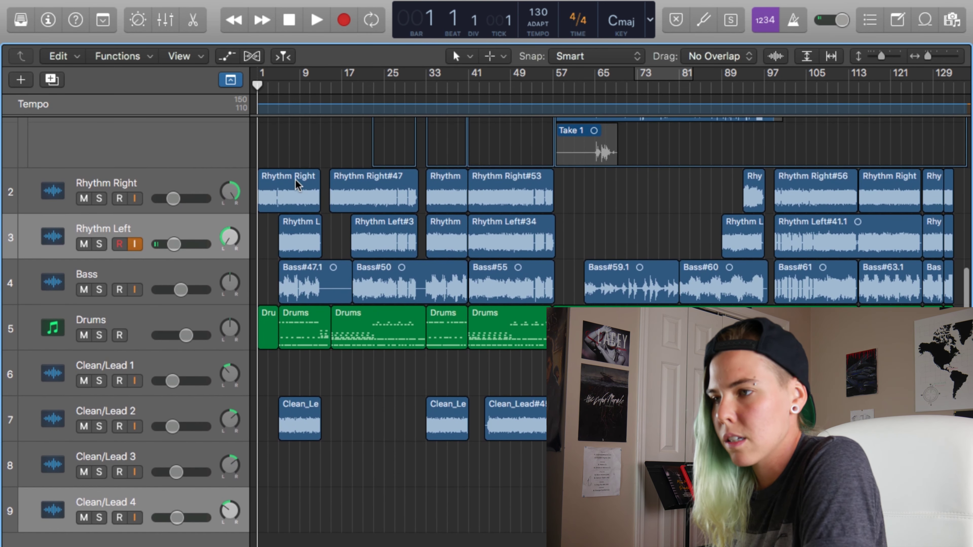
scroll(298, 186, up, 12)
scroll(298, 185, down, 1)
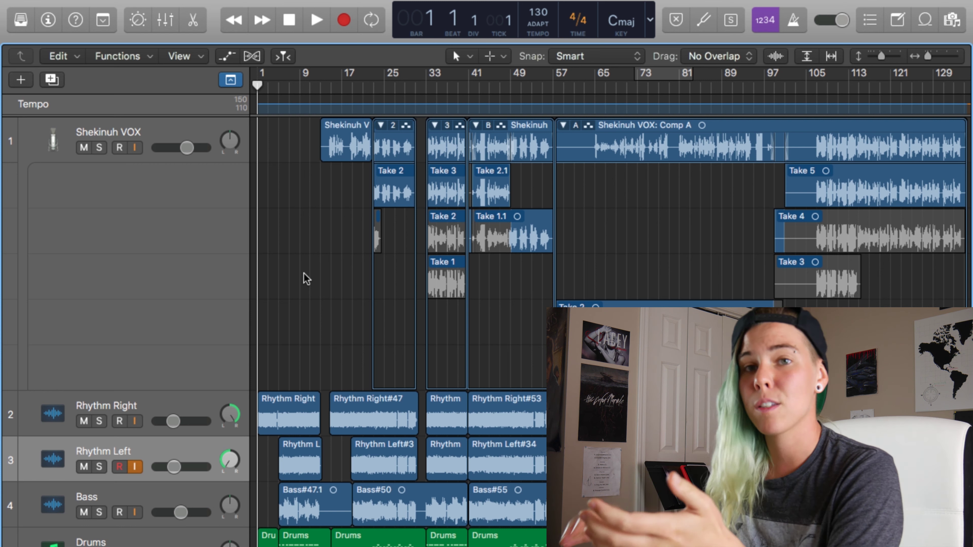
Play the full arrangement from bar 5 and stop playback near the end of bar 12.
key(space)
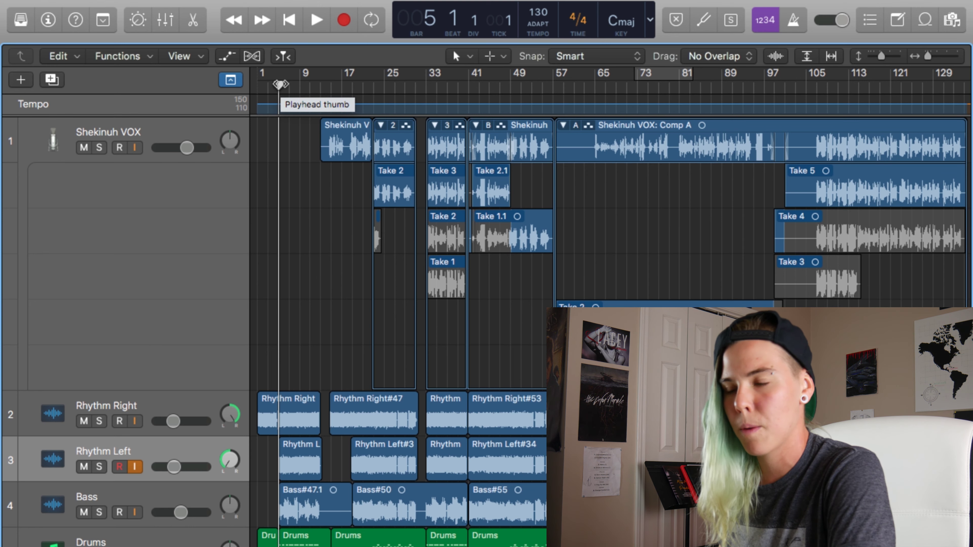
key(space)
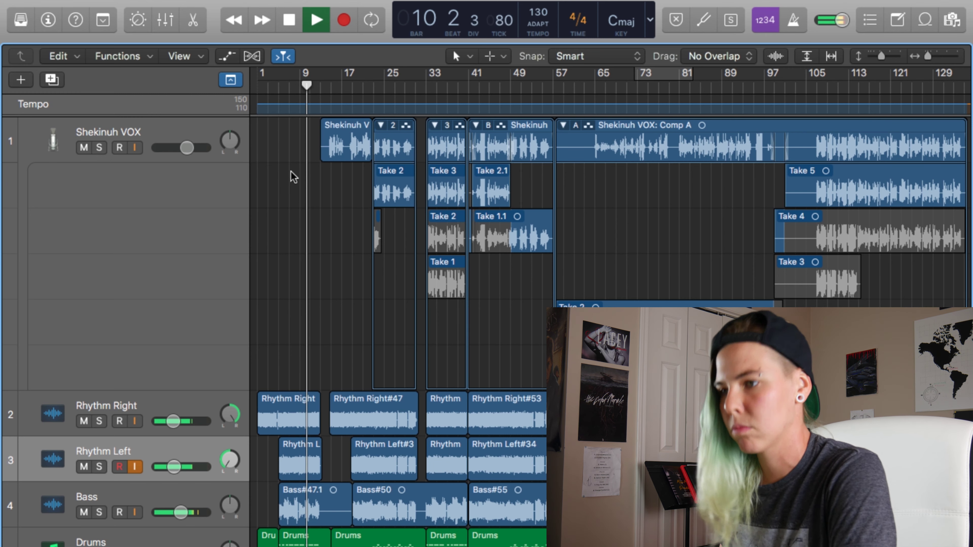
scroll(293, 170, down, 5)
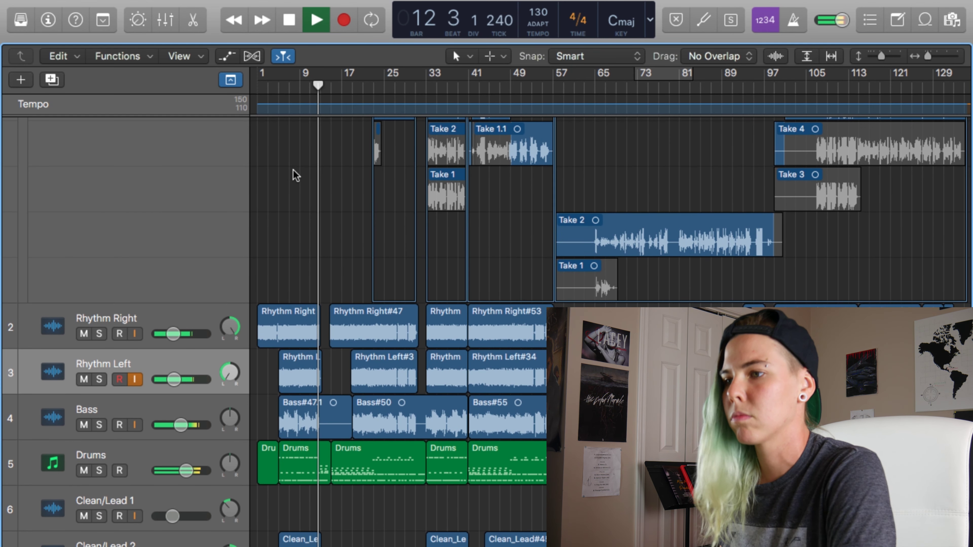
key(space)
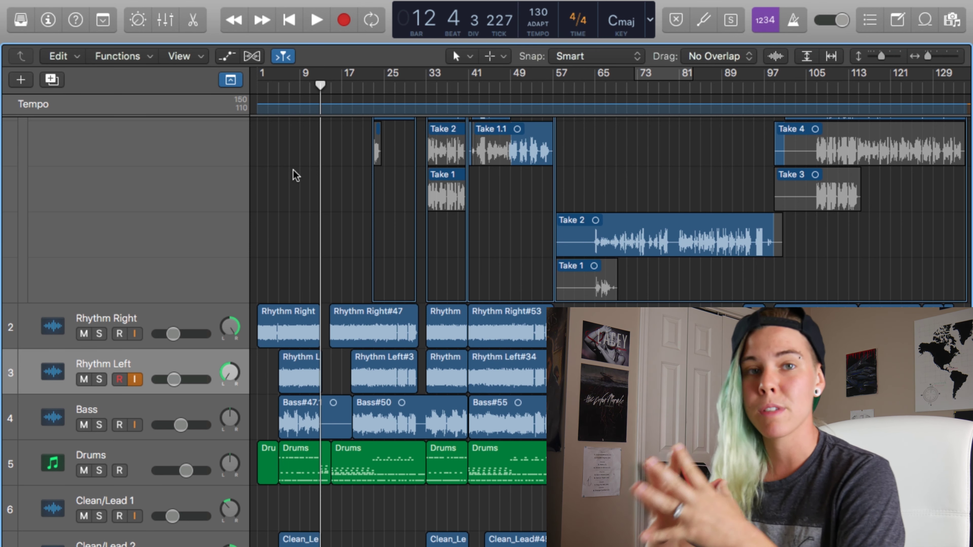
Audition a couple of bars from bar 5 with the metronome click on, stop playback and switch the metronome off.
scroll(334, 307, down, 3)
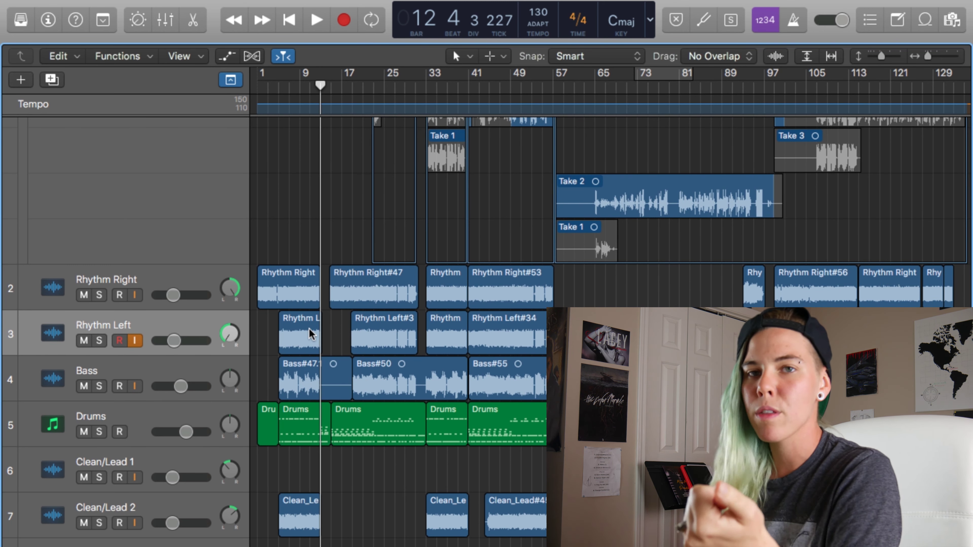
click(793, 27)
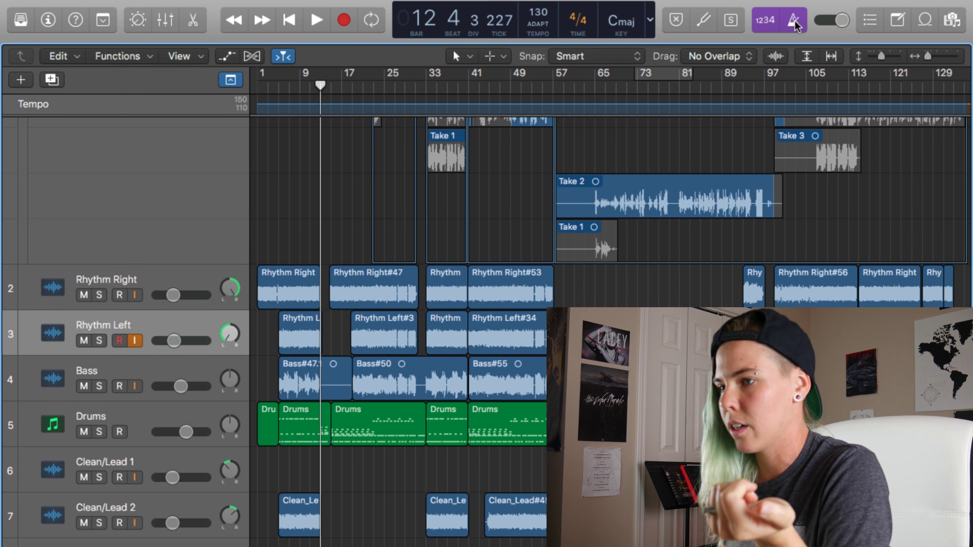
click(283, 85)
key(space)
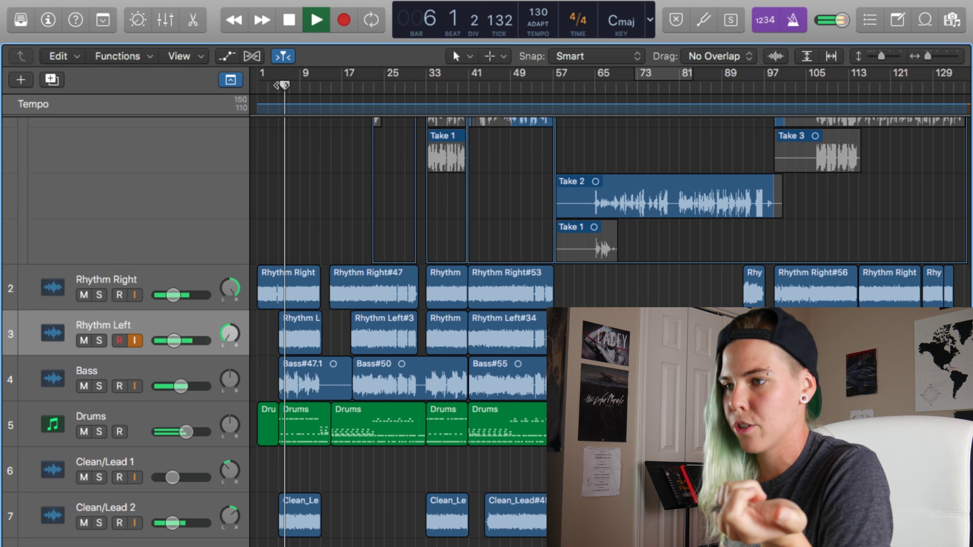
key(space)
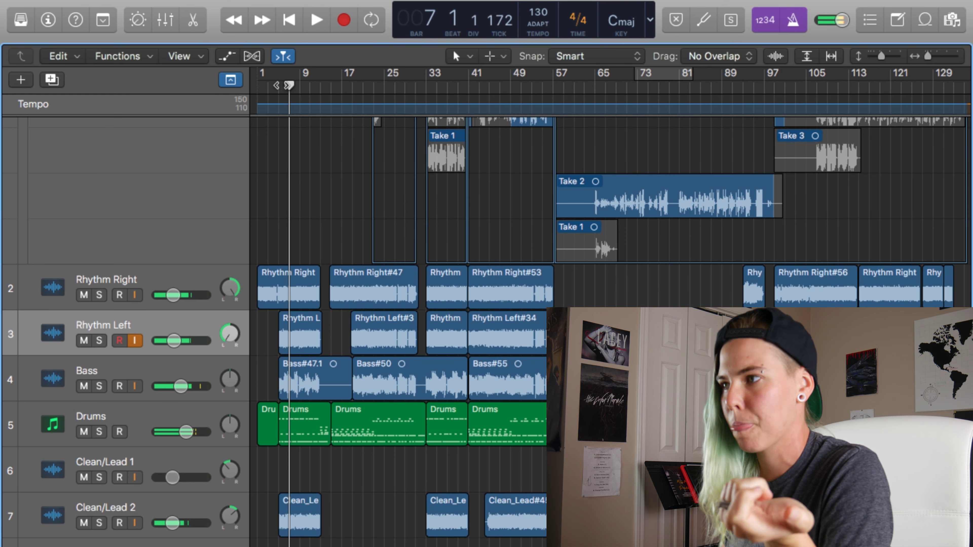
click(793, 20)
Select the Drums track with all its regions and open the editor area for it.
click(172, 283)
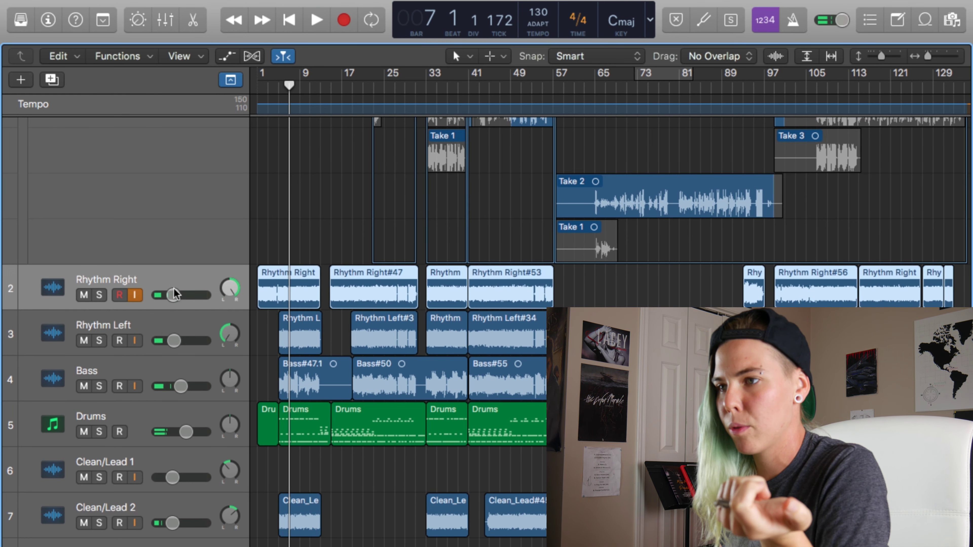
click(177, 323)
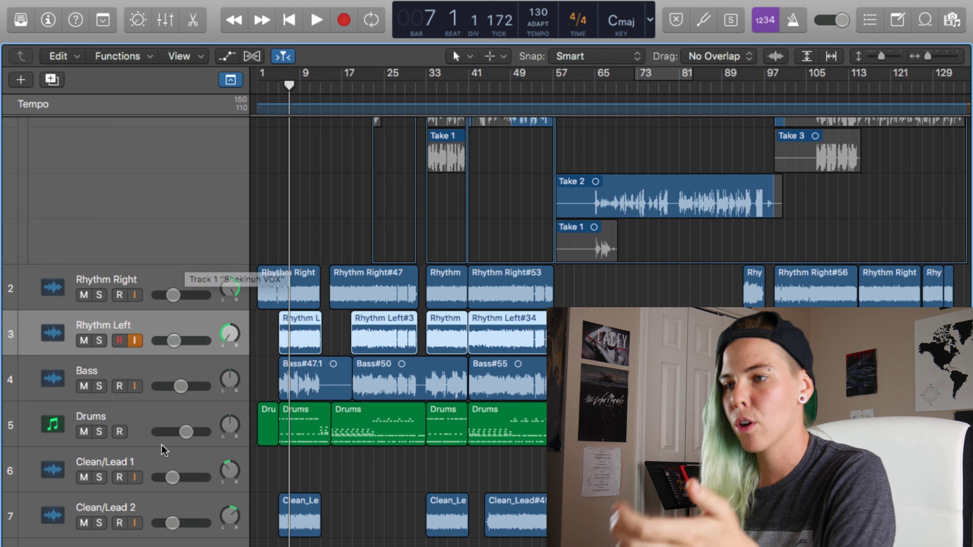
key(Down)
key(Down)
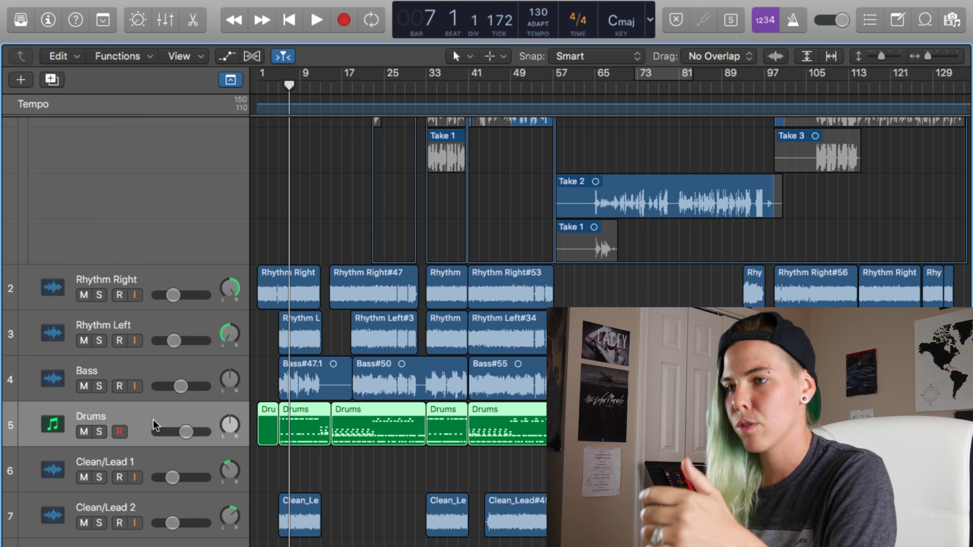
click(193, 21)
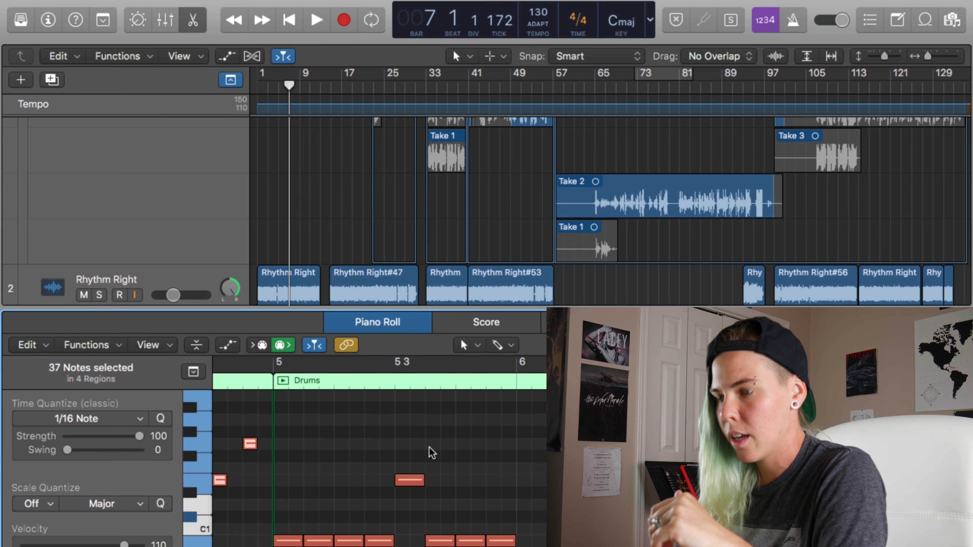
Show the drum notes around bar 5 in the Piano Roll and enlarge the editor area upward.
scroll(431, 454, down, 2)
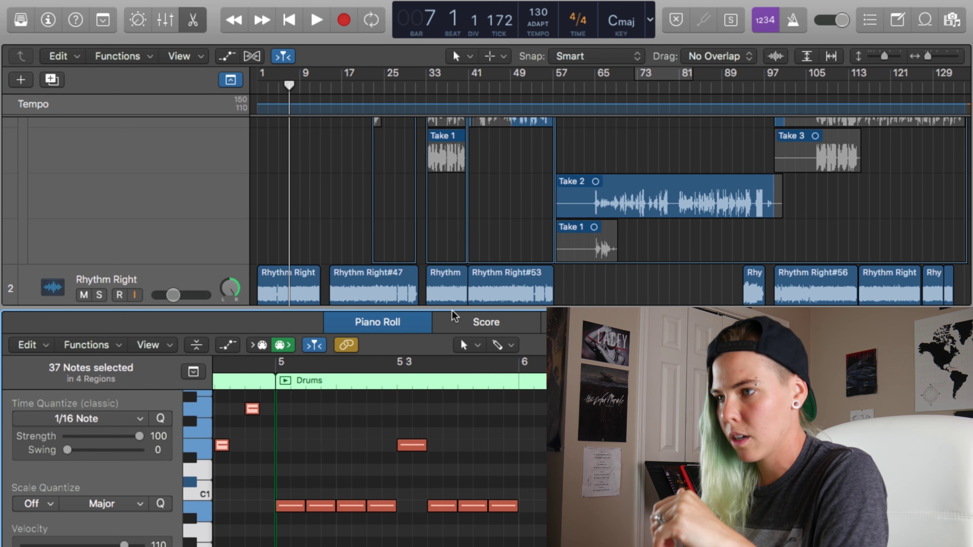
click(454, 317)
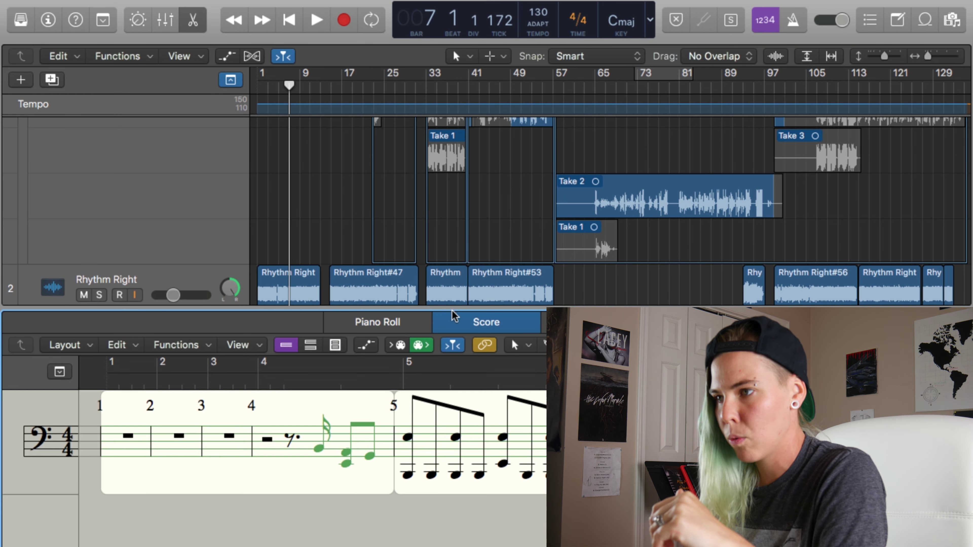
click(418, 323)
drag(441, 320, 450, 197)
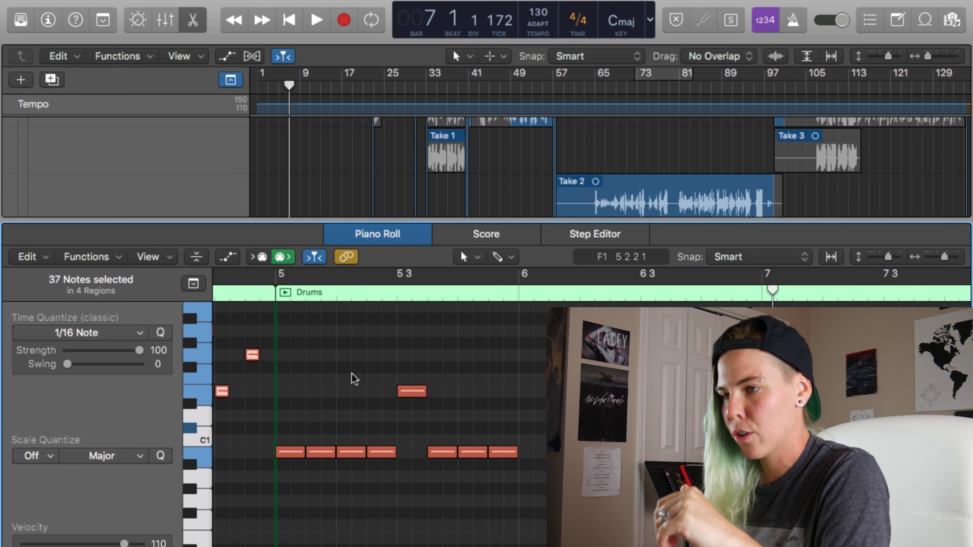
Play from bar 5, solo the Drums track during playback, and stop at bar 13.
click(276, 290)
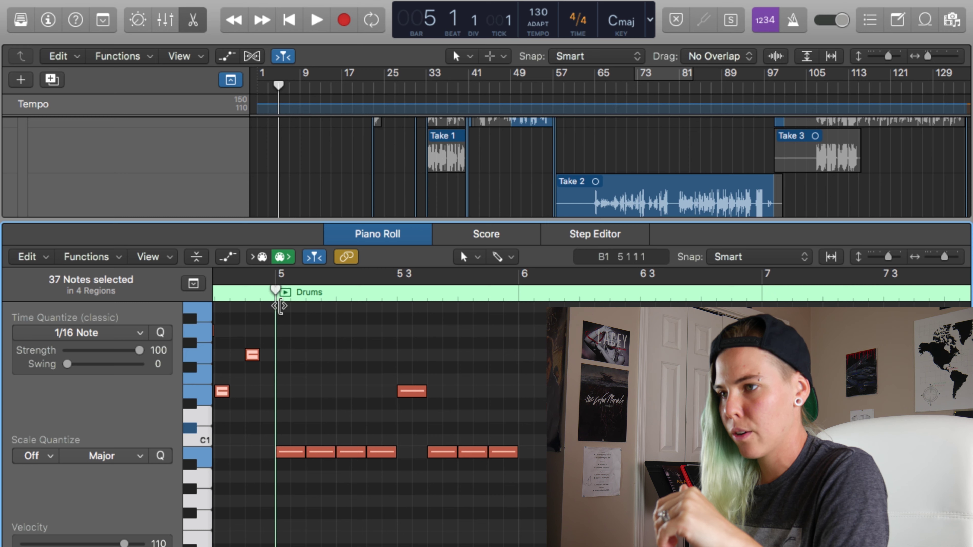
key(space)
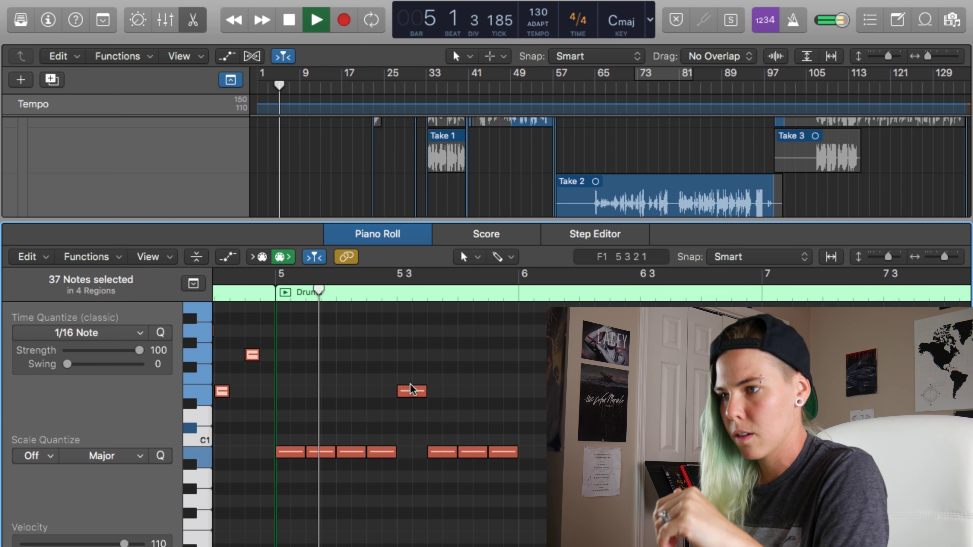
scroll(153, 161, down, 5)
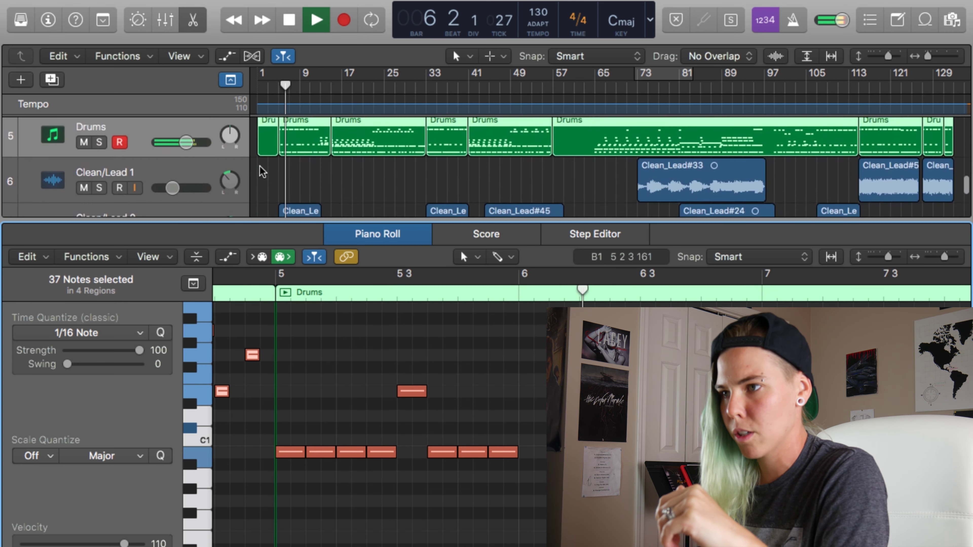
scroll(98, 160, up, 3)
click(99, 169)
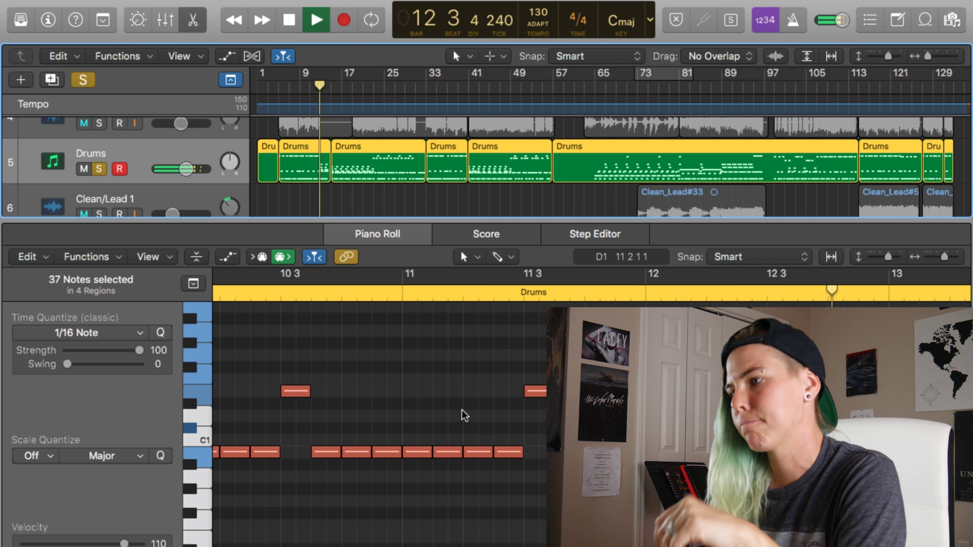
key(space)
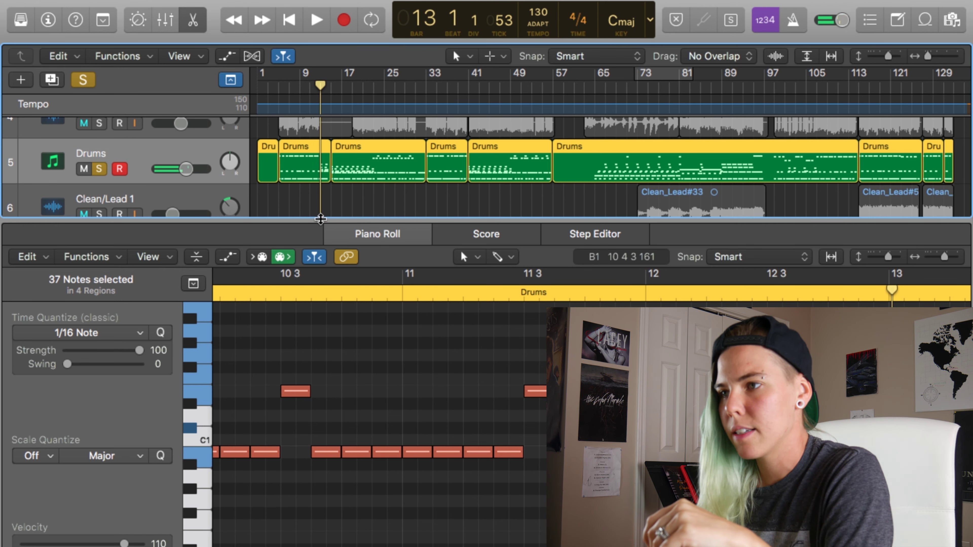
Shrink the Piano Roll area to give the track area more height and turn off solo on the Drums track.
drag(319, 222, 317, 313)
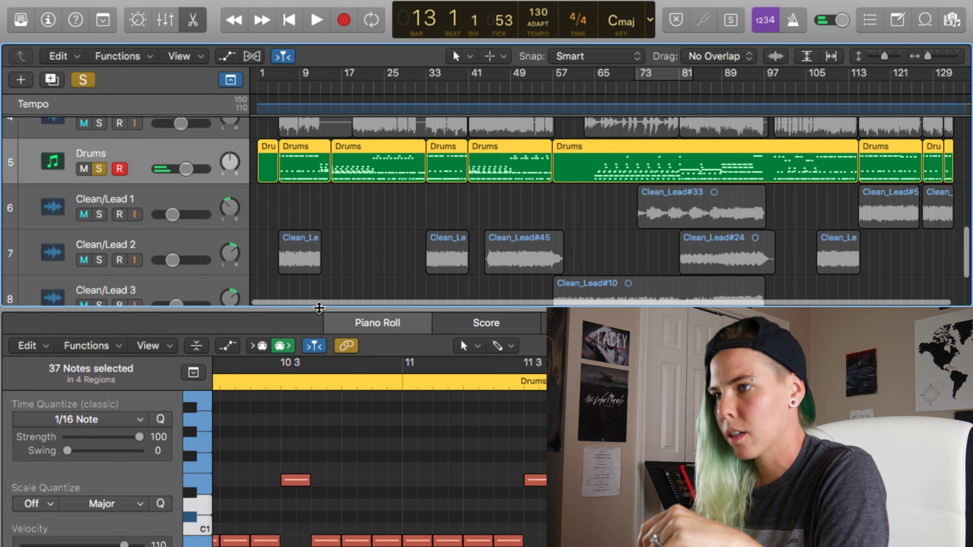
scroll(285, 184, up, 2)
scroll(285, 184, up, 2)
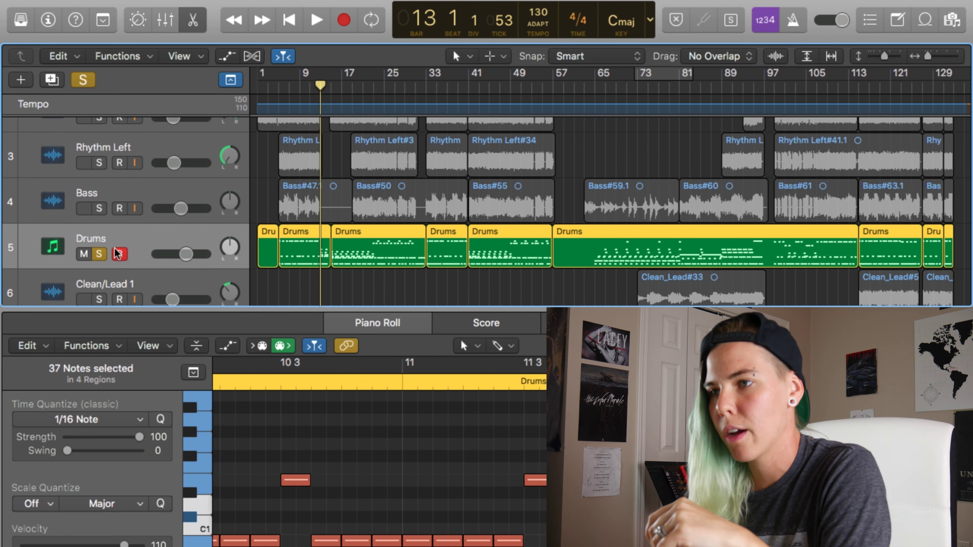
click(99, 254)
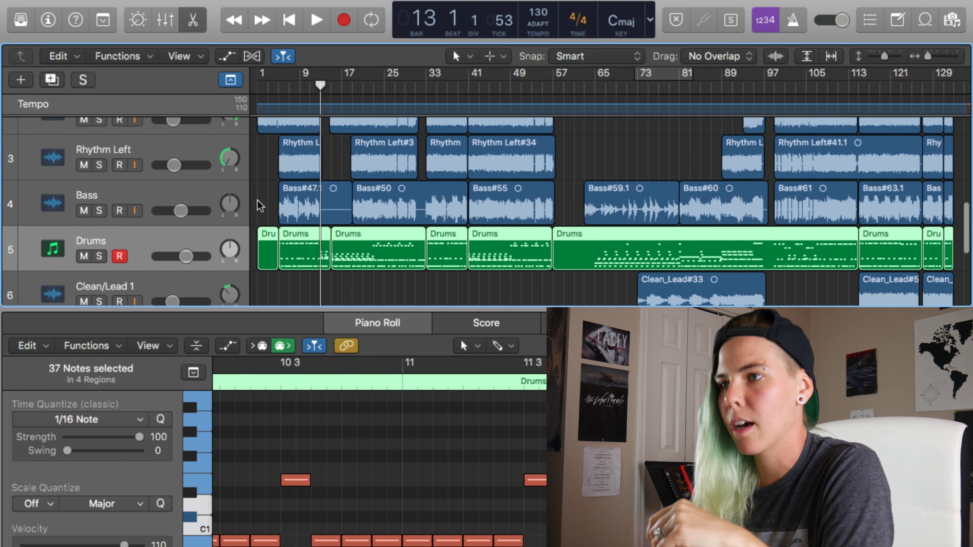
Examine how the rhythm guitar, bass, drum and Clean/Lead regions are arranged across tracks 2 to 9.
scroll(261, 206, up, 3)
scroll(261, 205, down, 2)
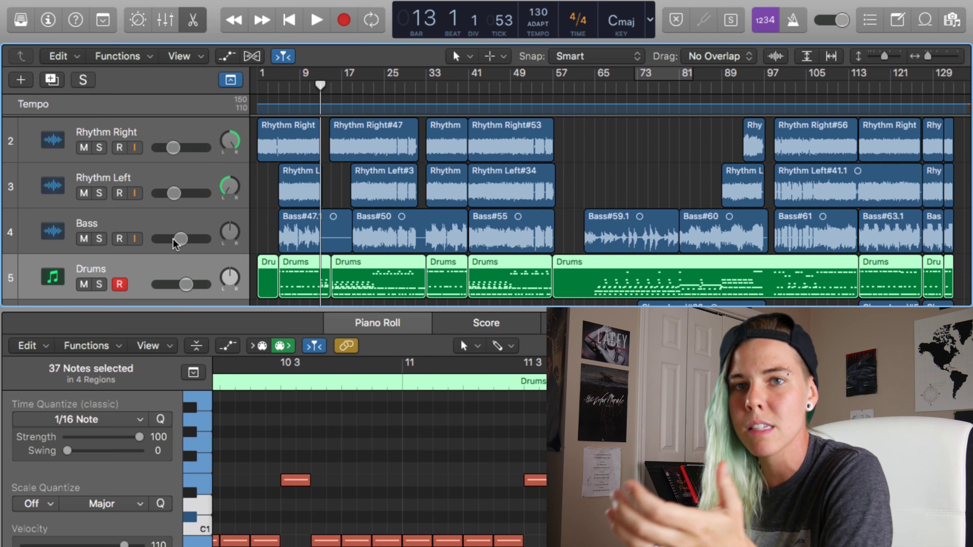
scroll(180, 262, down, 8)
scroll(242, 200, up, 10)
scroll(242, 200, down, 3)
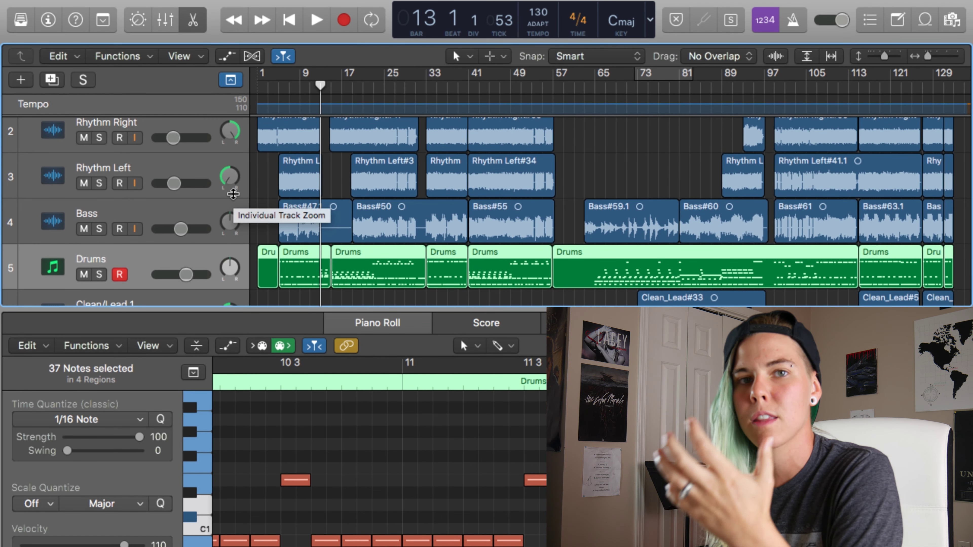
scroll(293, 184, up, 2)
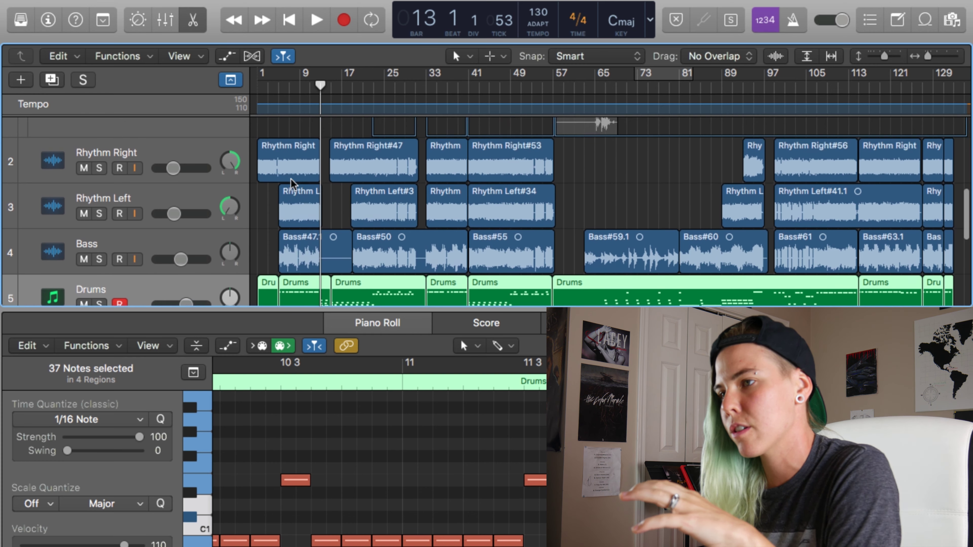
scroll(294, 184, down, 3)
scroll(294, 184, up, 2)
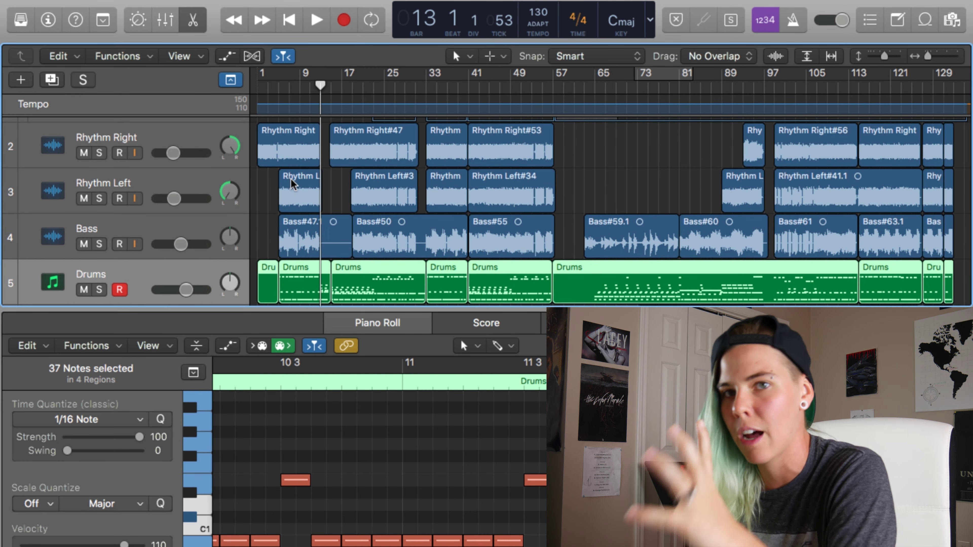
scroll(293, 184, down, 1)
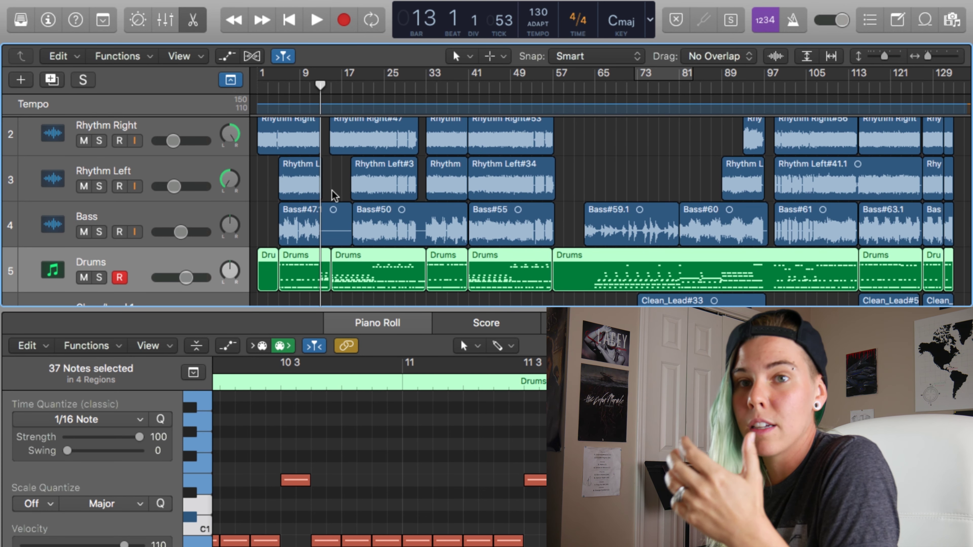
scroll(334, 195, down, 1)
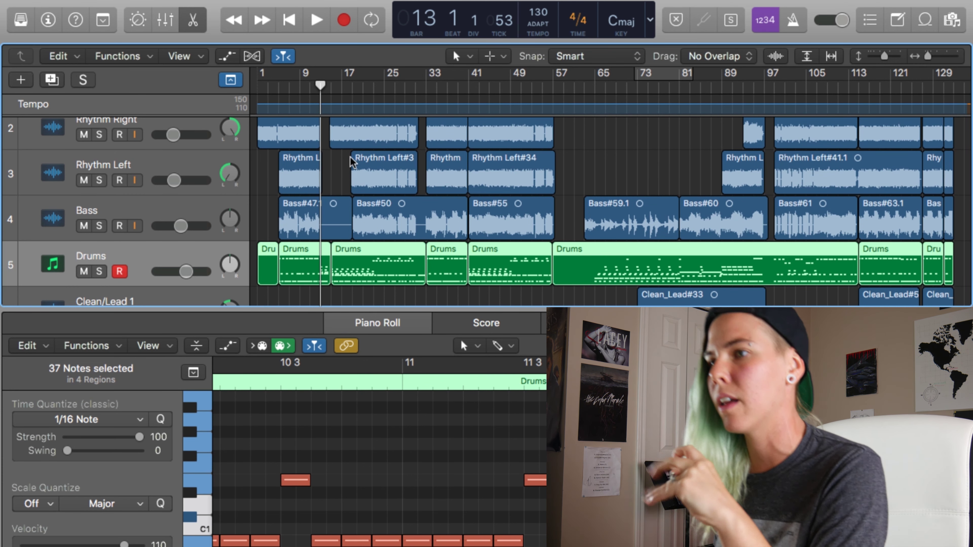
scroll(315, 179, down, 1)
scroll(423, 157, up, 1)
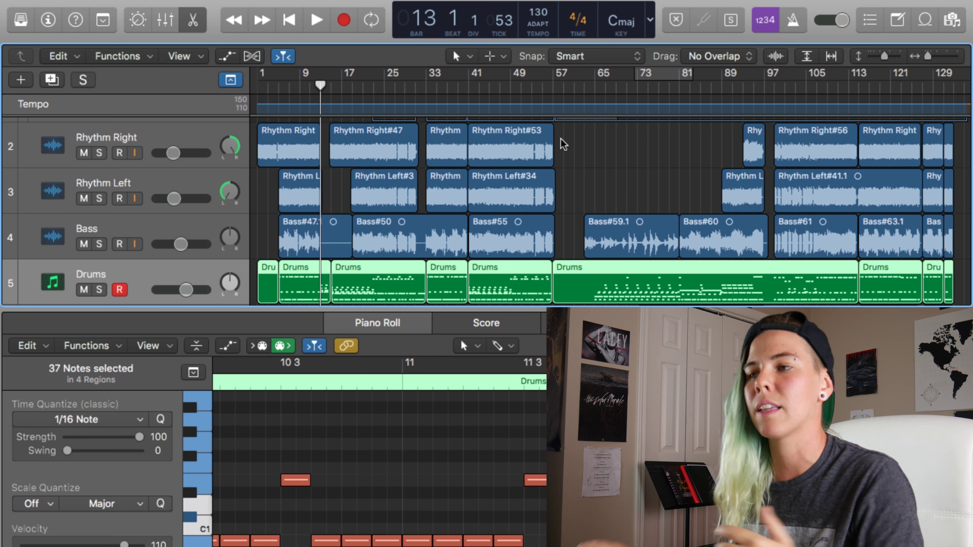
scroll(562, 144, down, 5)
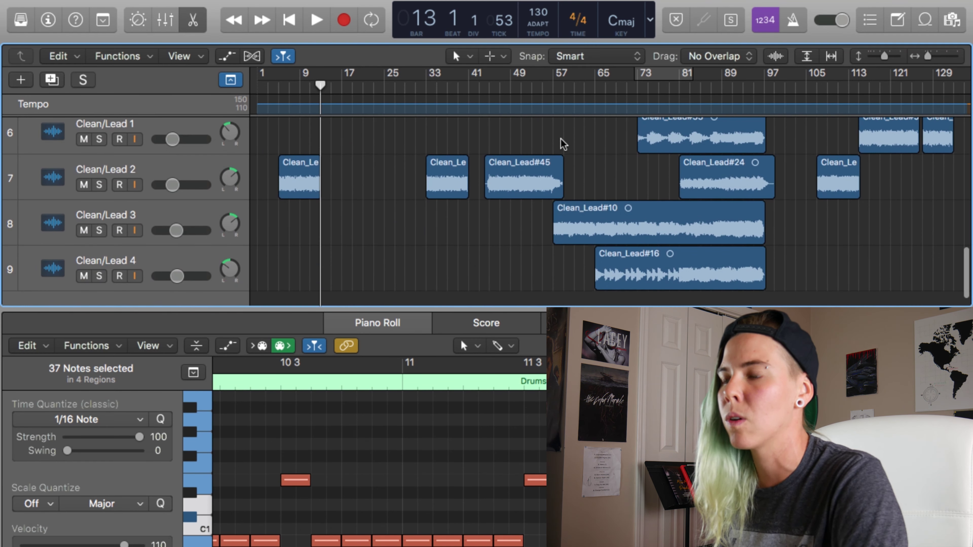
scroll(562, 145, up, 4)
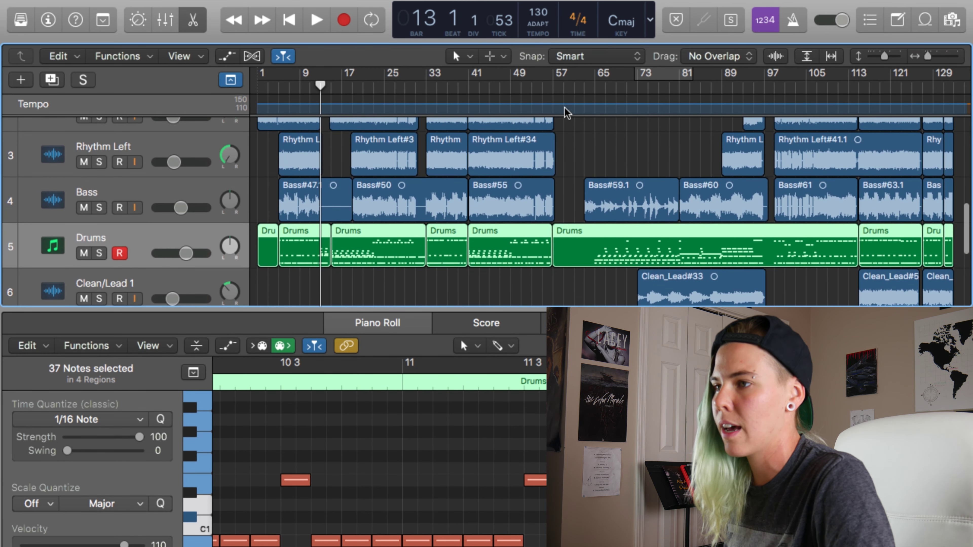